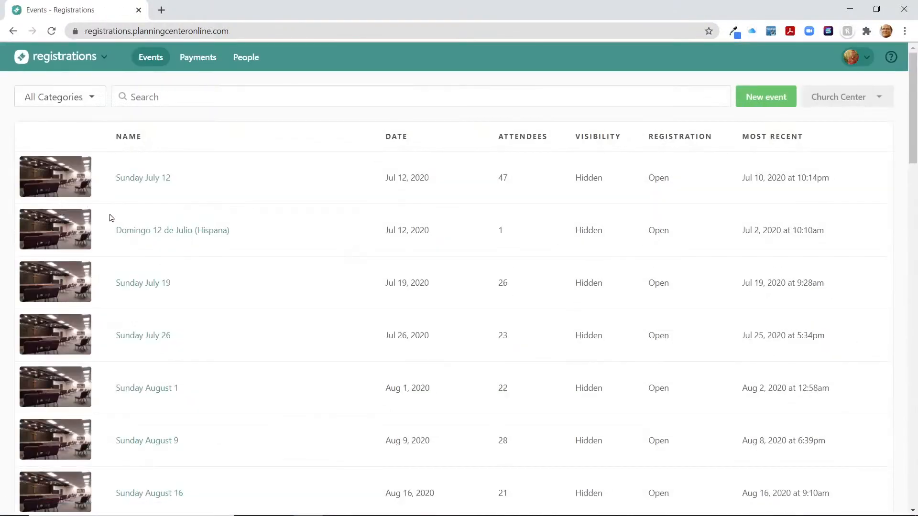
Scroll to the bottom of the Events list to reveal Sunday January 31, 2021 Vision Sunday
scroll(109, 222, "down", 8)
scroll(109, 223, "down", 20)
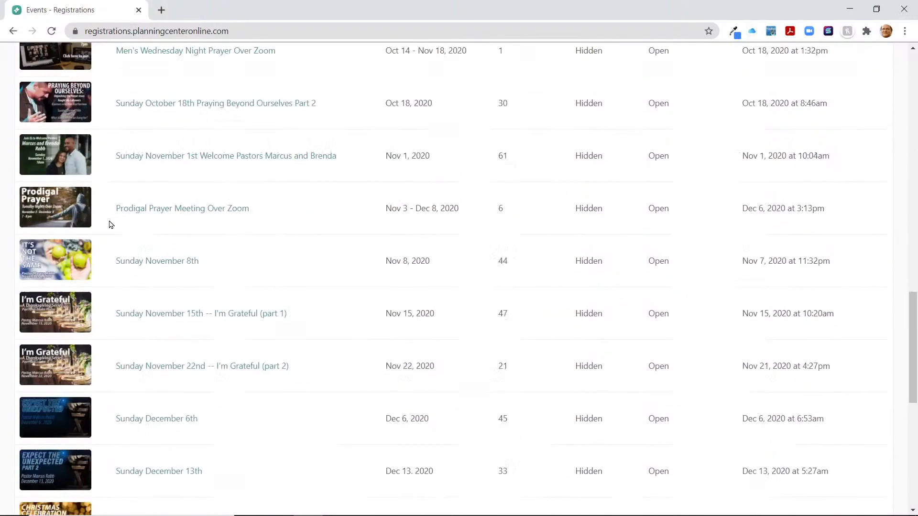
scroll(110, 226, "down", 2)
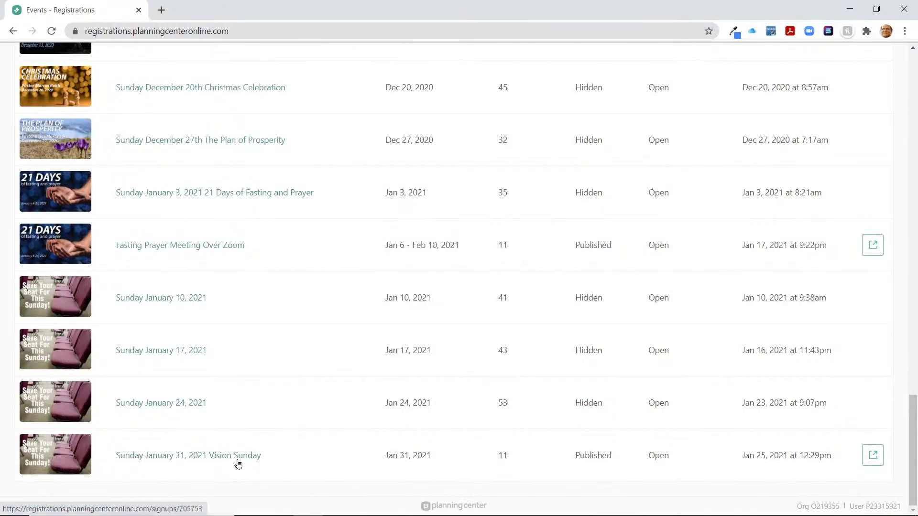
Open the Vision Sunday event and look over its attendee list
left_click(218, 463)
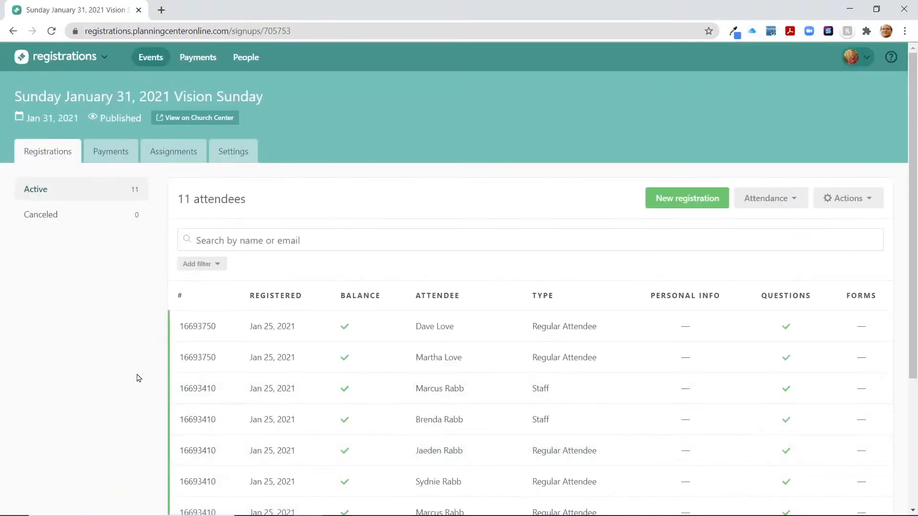
scroll(138, 378, "down", 4)
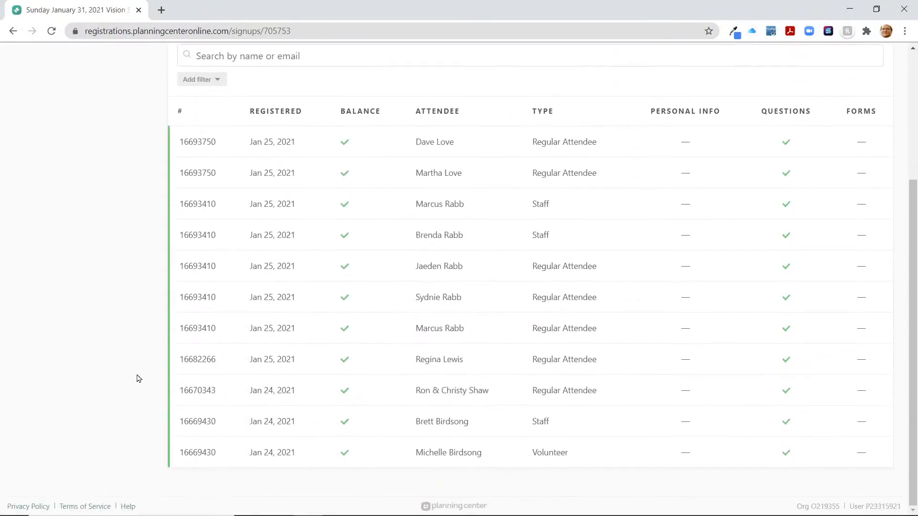
scroll(138, 377, "up", 4)
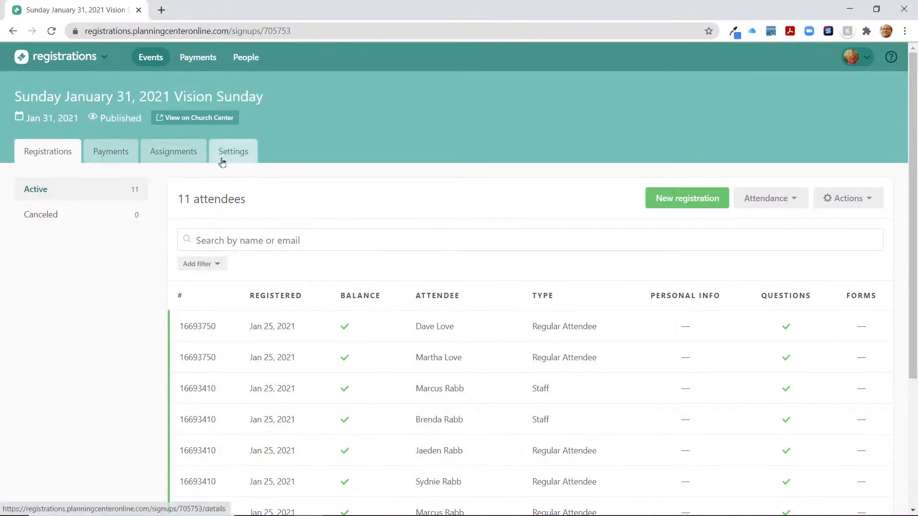
Show the event's Settings page and review its Event Details
left_click(241, 154)
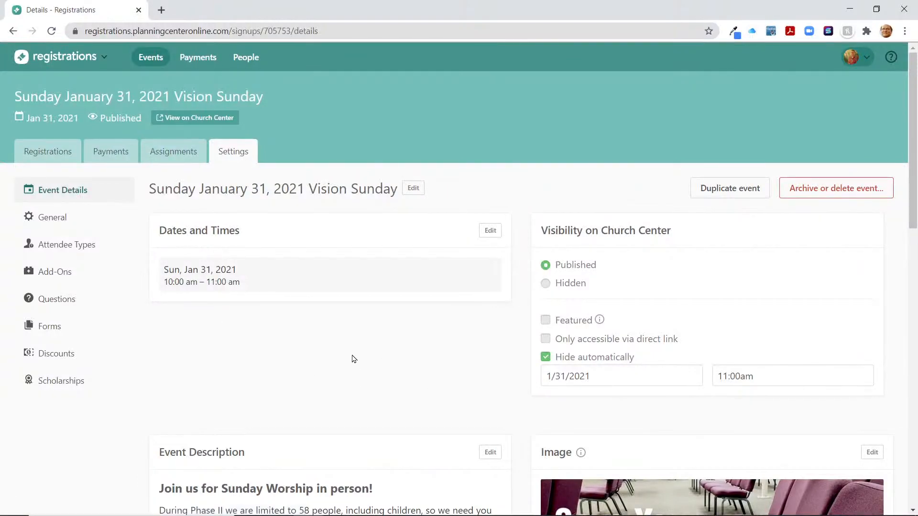
scroll(352, 394, "down", 2)
scroll(386, 433, "down", 4)
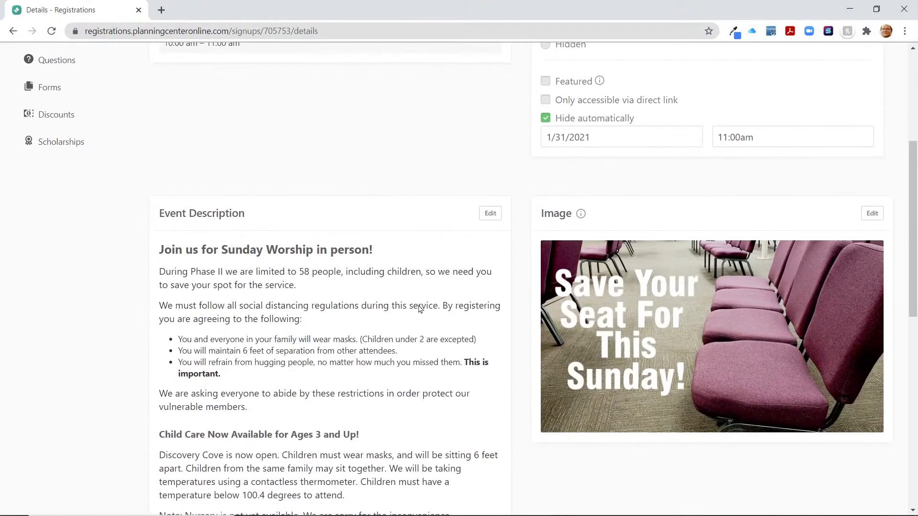
scroll(394, 251, "up", 6)
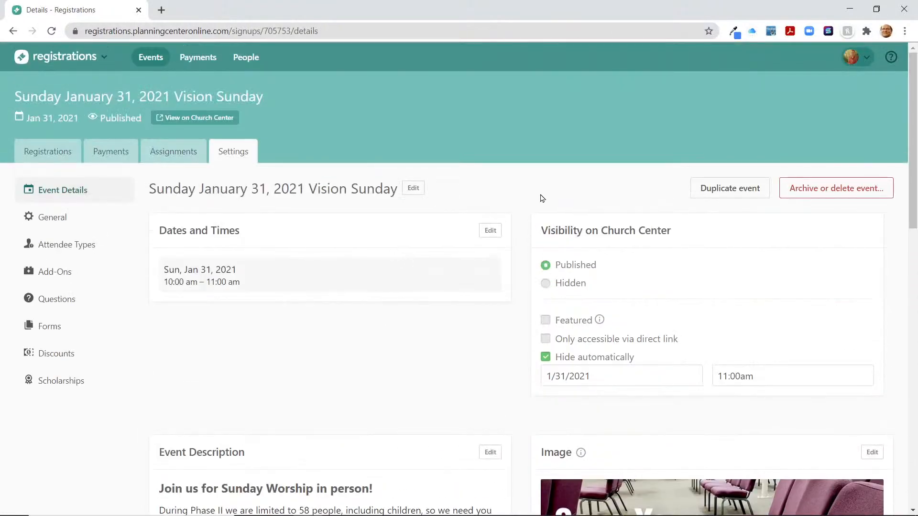
Start duplicating the event and change the copy's name date to February 7
left_click(719, 189)
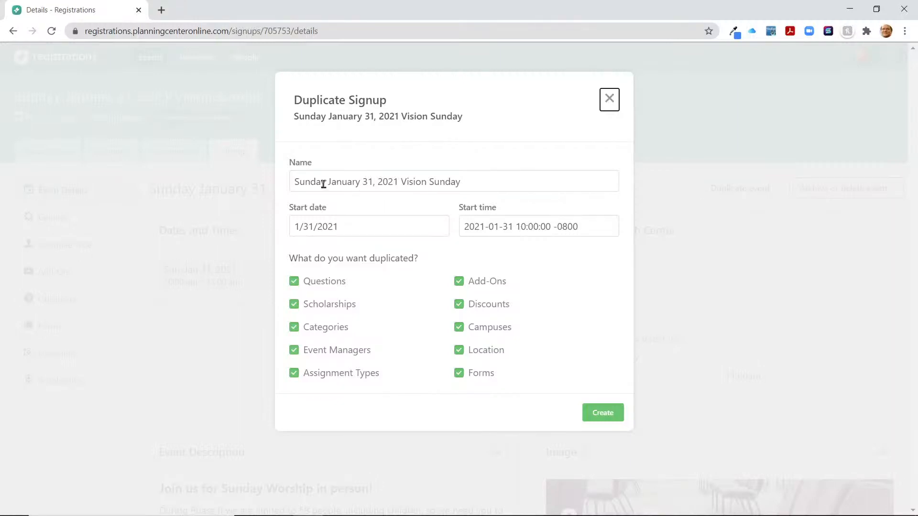
left_click_drag(328, 181, 371, 182)
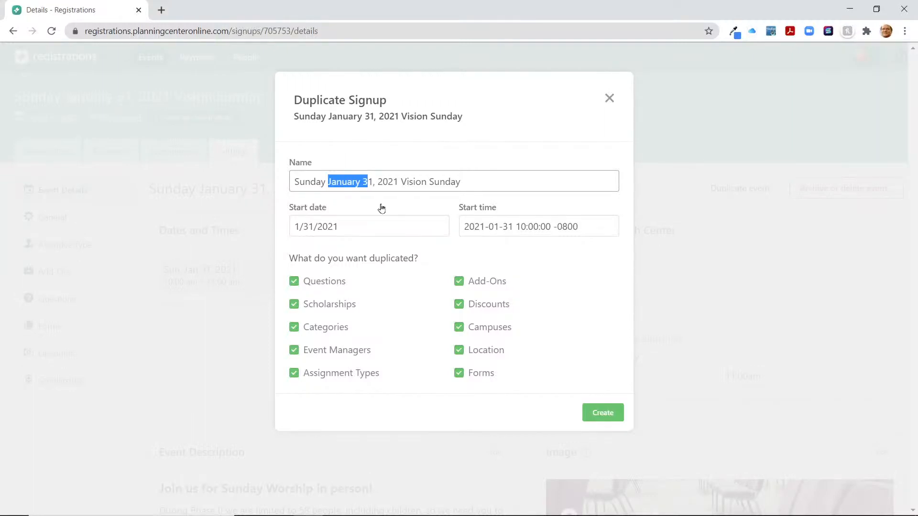
key("Delete")
key("Delete")
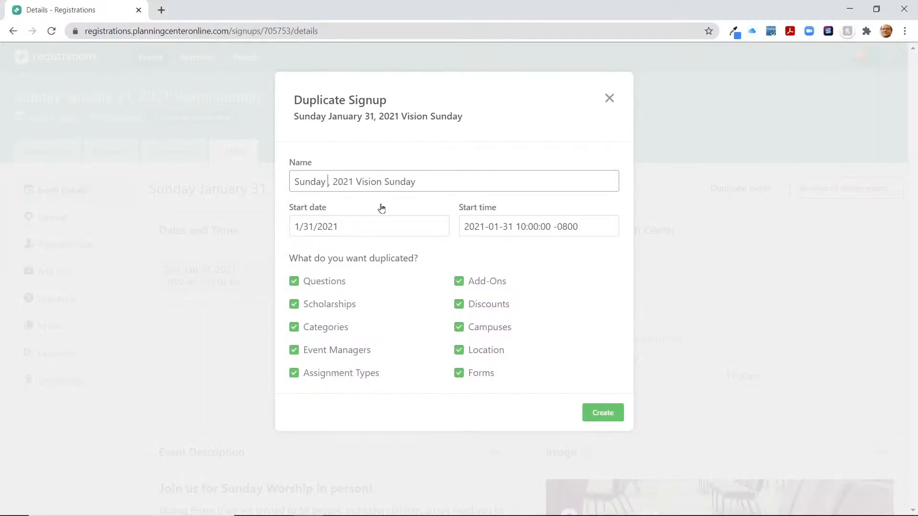
type("Februar")
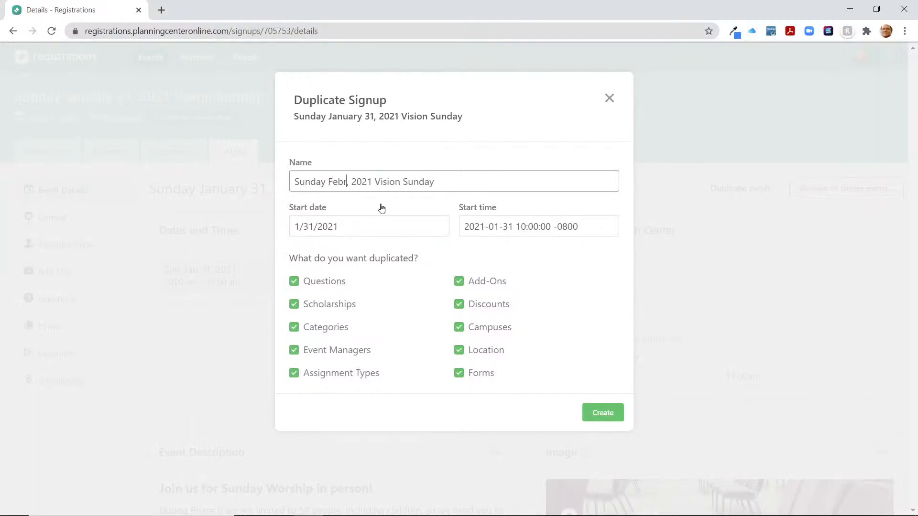
type("y 8")
key("BackSpace")
type("7")
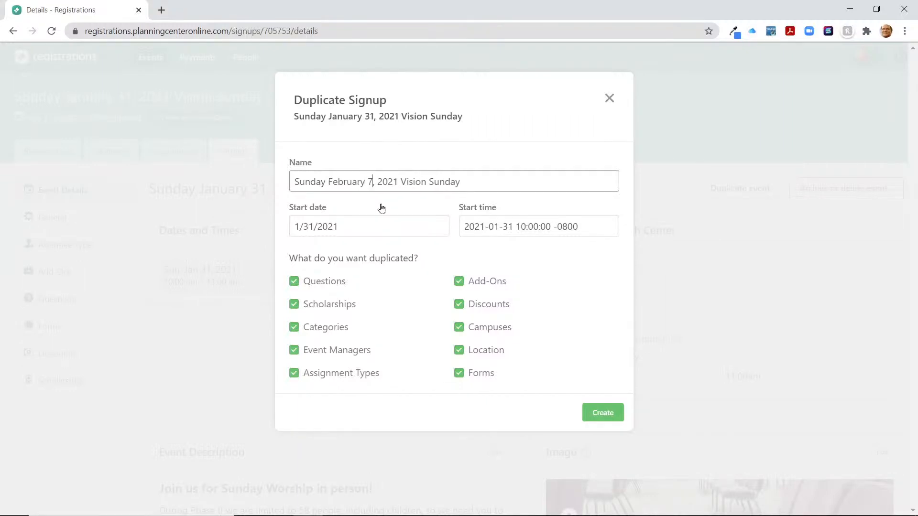
Replace 'Vision Sunday' with 'Super Sunday' in the copy's name
left_click(404, 182)
left_click_drag(404, 183, 490, 190)
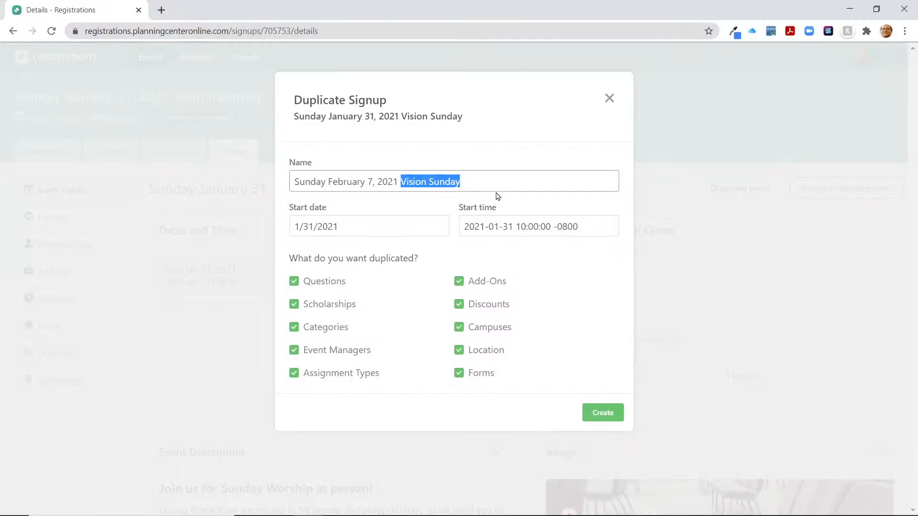
type("Super Sunday")
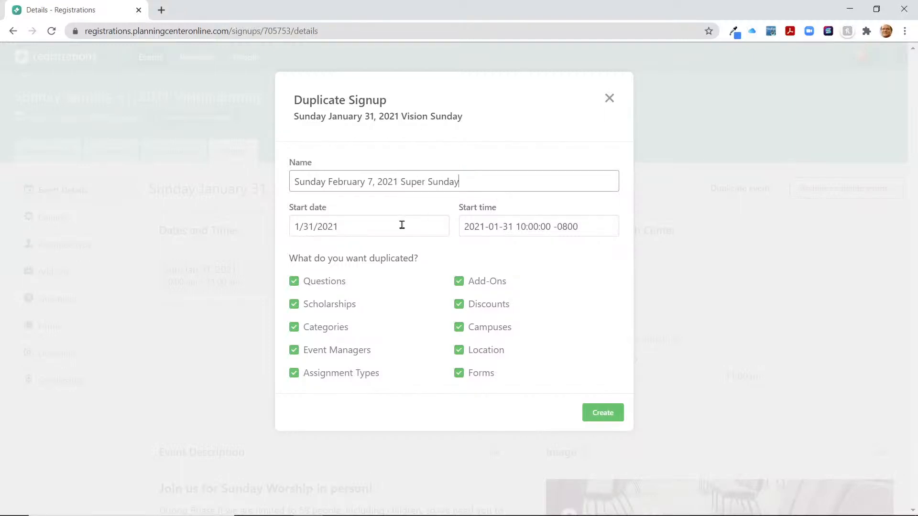
Set the copy's start to February 7, 2021 at 10:00am and request its creation
left_click(400, 232)
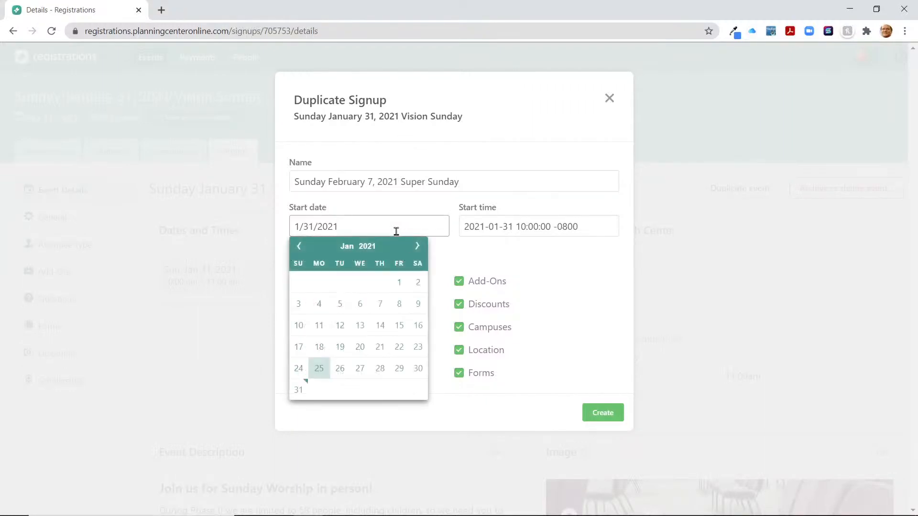
left_click(417, 246)
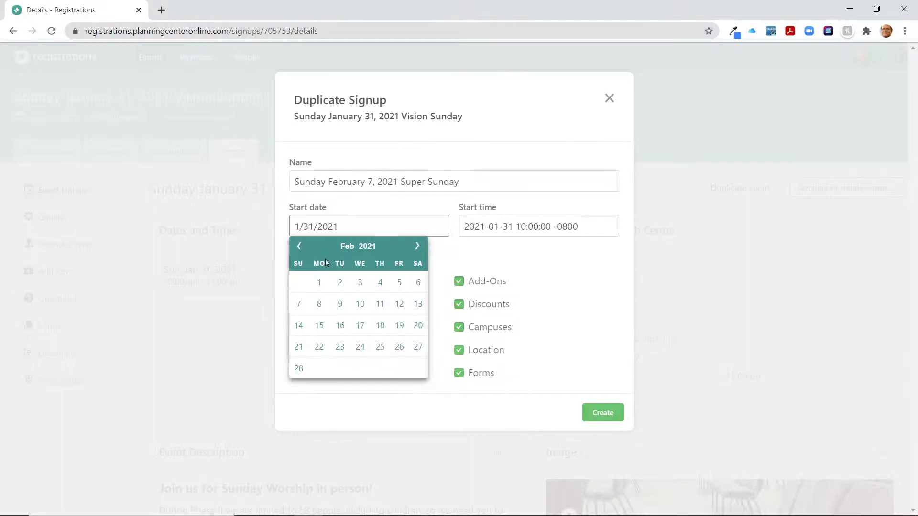
left_click(297, 306)
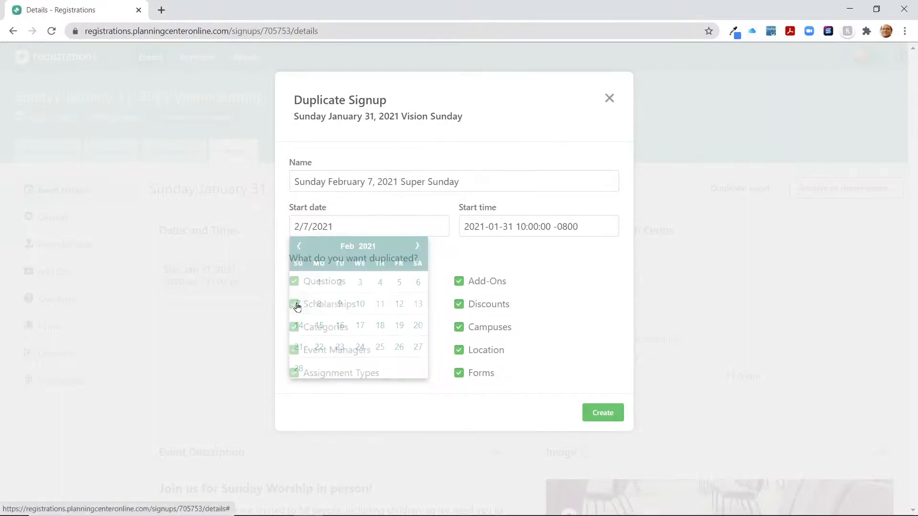
left_click(522, 230)
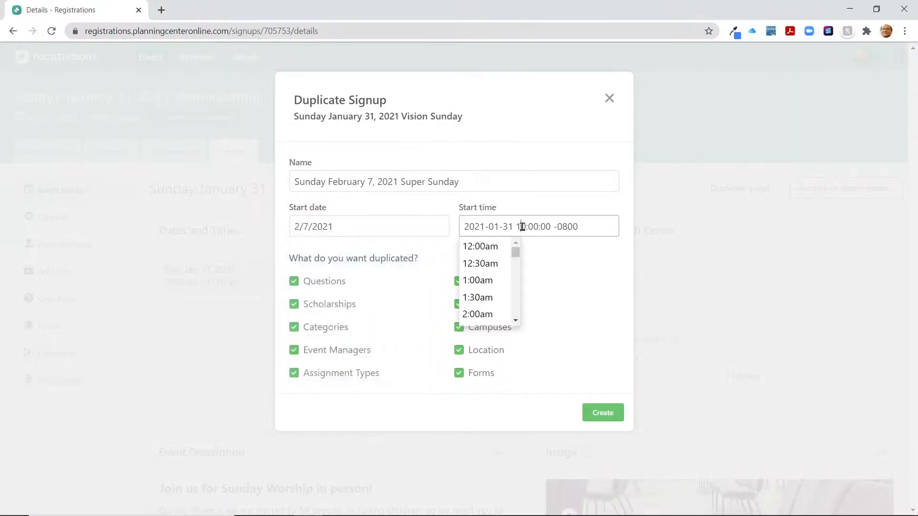
left_click_drag(517, 259, 523, 284)
left_click(487, 281)
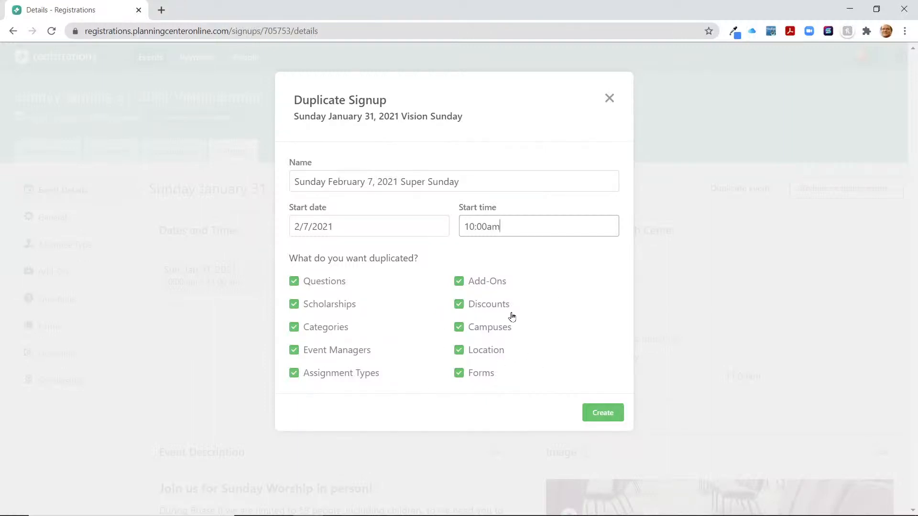
left_click(601, 414)
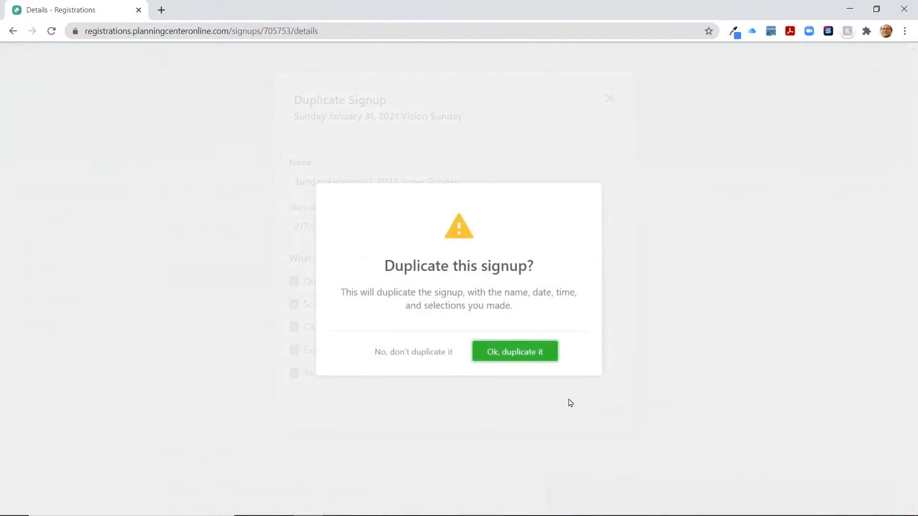
Confirm the duplication to create the Sunday February 7, 2021 Super Sunday event
left_click(517, 354)
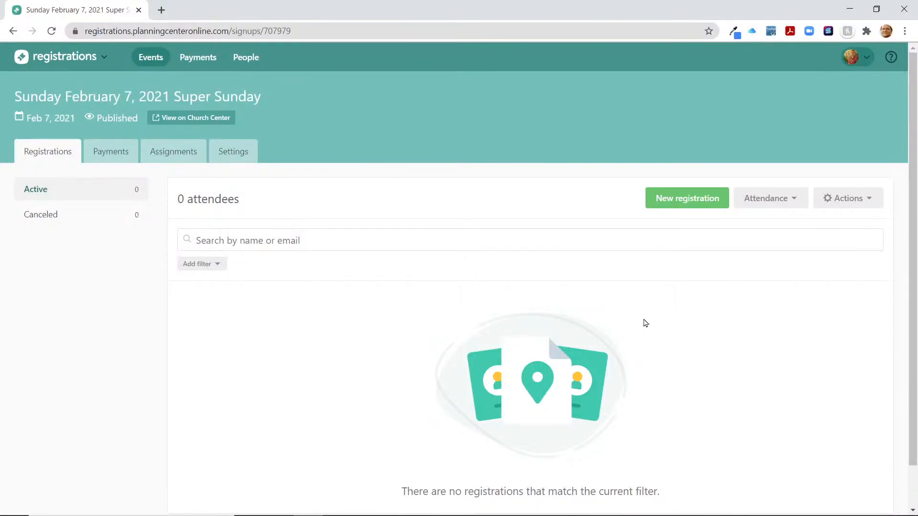
Start a new registration and add the first attendee, found by name search, as Staff
left_click(690, 203)
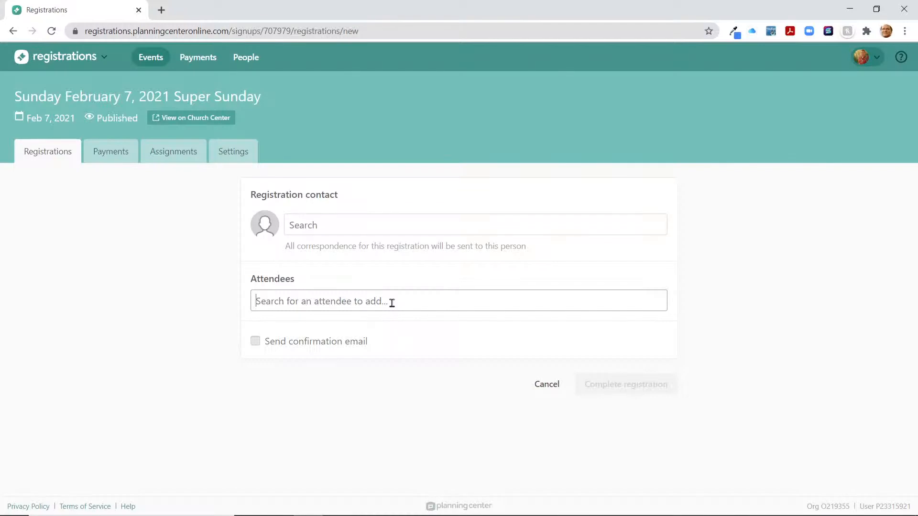
type("Brett")
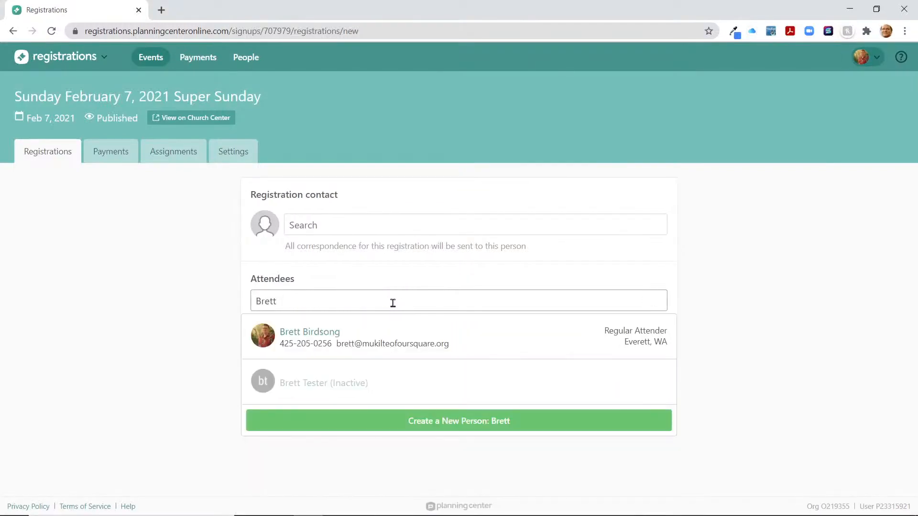
left_click(387, 346)
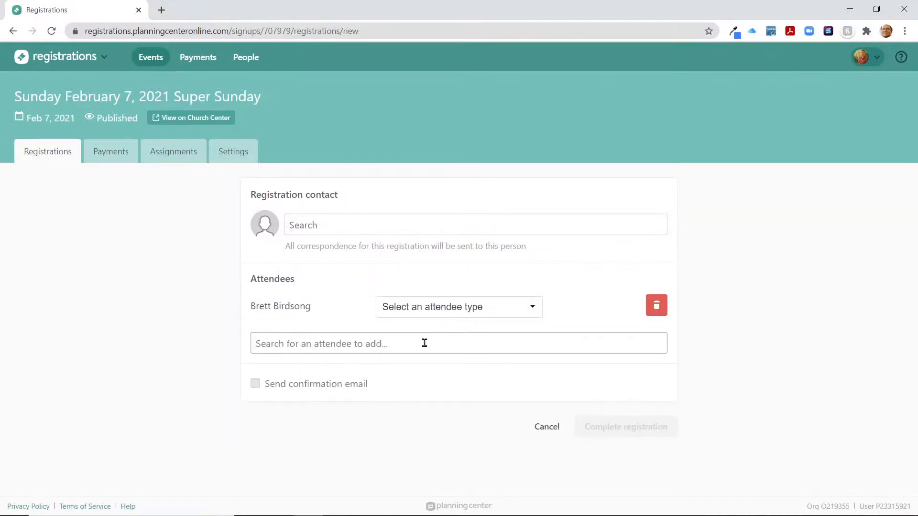
left_click(498, 315)
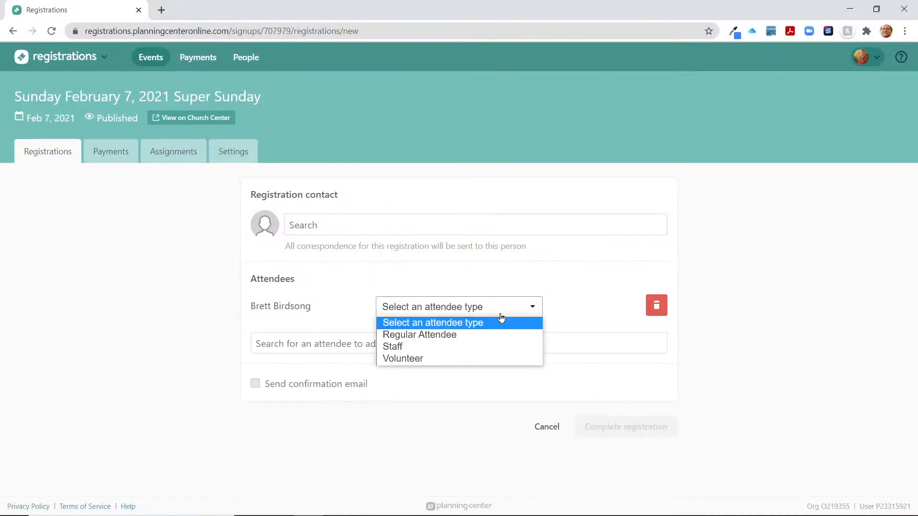
left_click(480, 346)
Add a second attendee as Volunteer, enable the confirmation email, and complete the registration
left_click(449, 344)
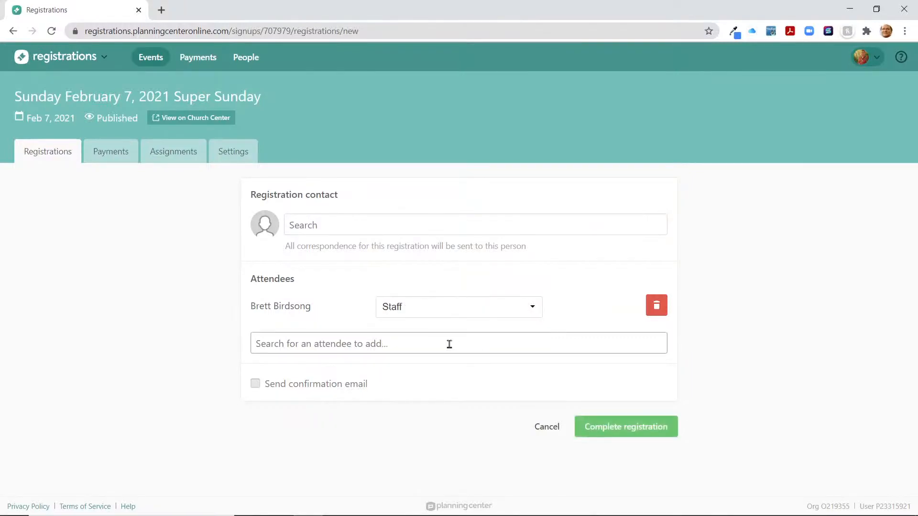
type("Michel")
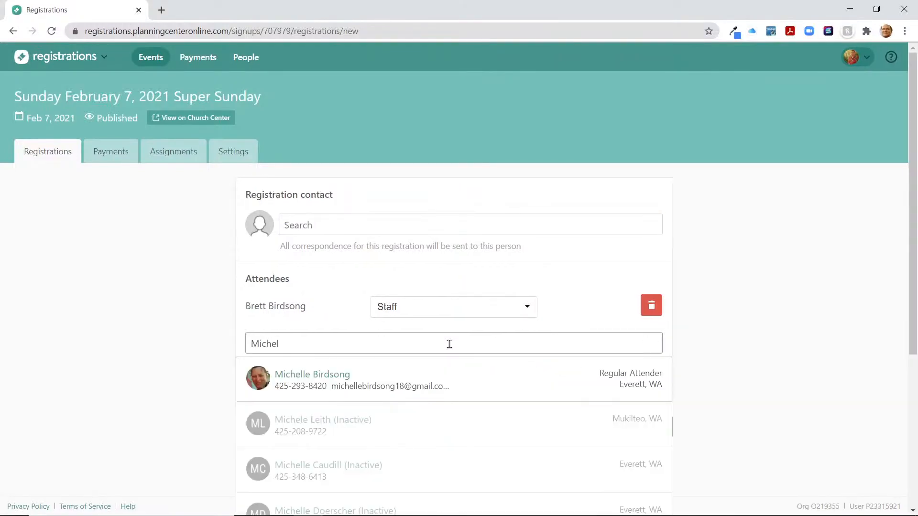
scroll(450, 344, "down", 3)
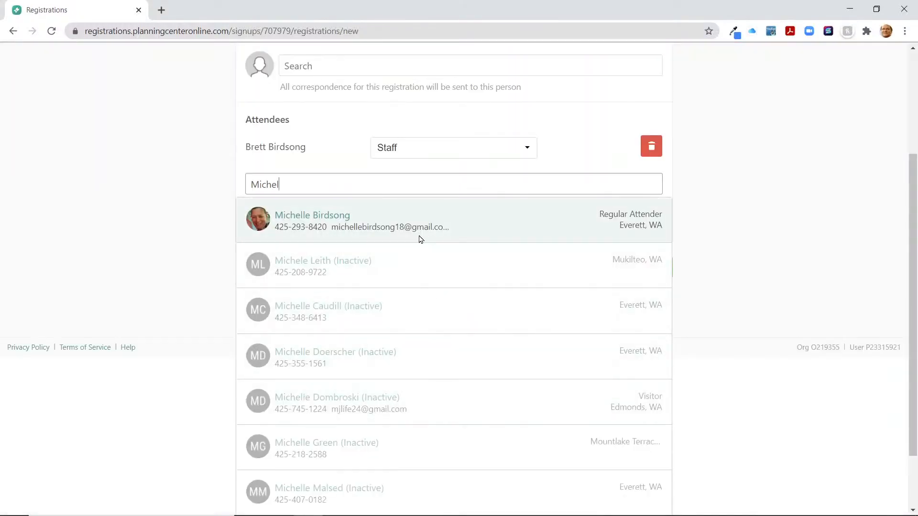
left_click(334, 221)
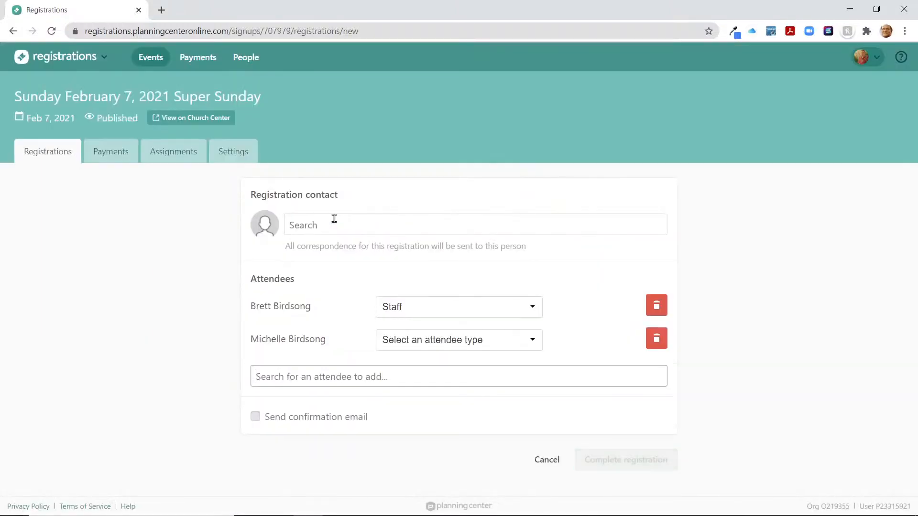
left_click(443, 345)
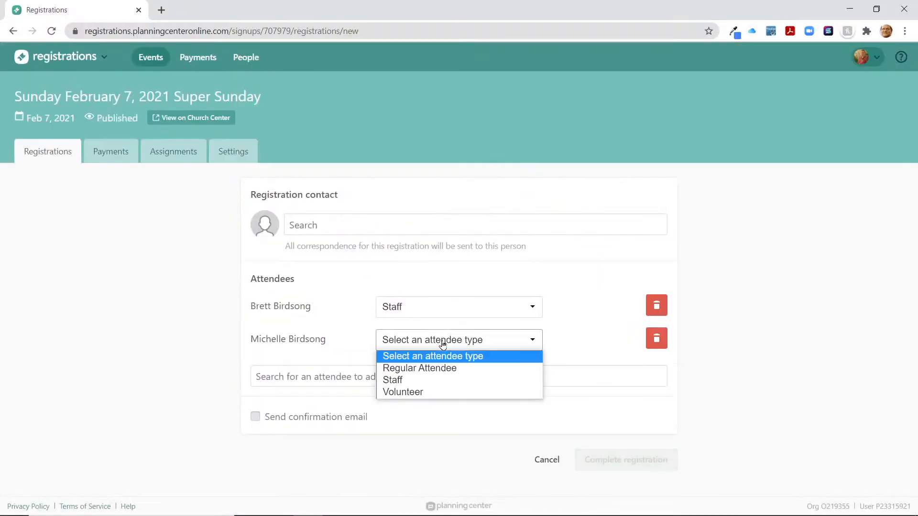
left_click(444, 372)
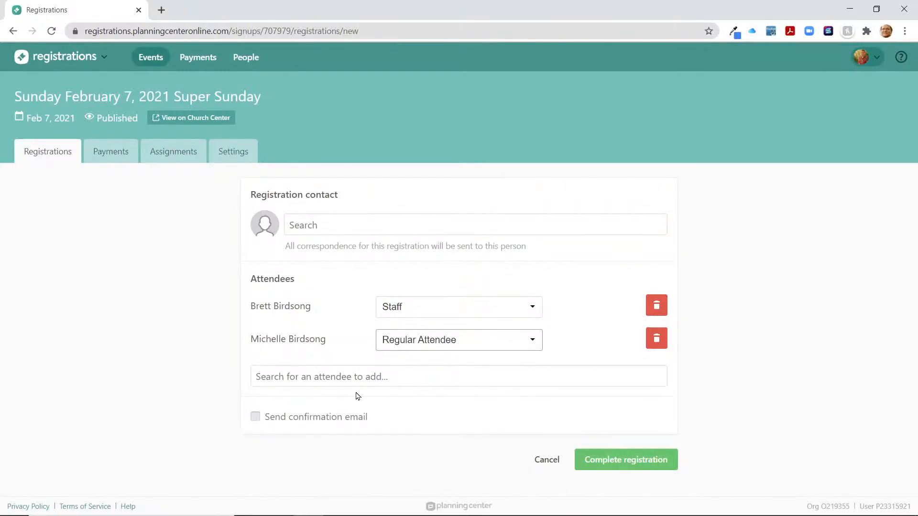
left_click(444, 346)
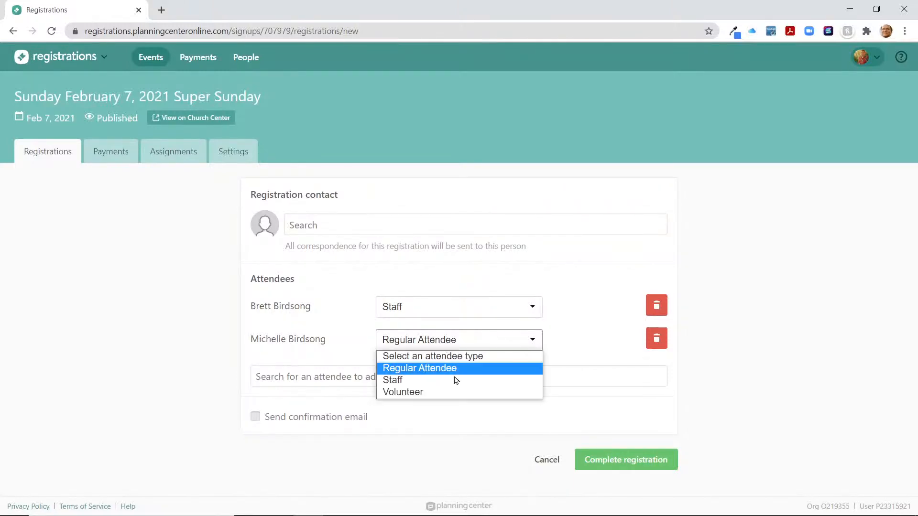
left_click(455, 391)
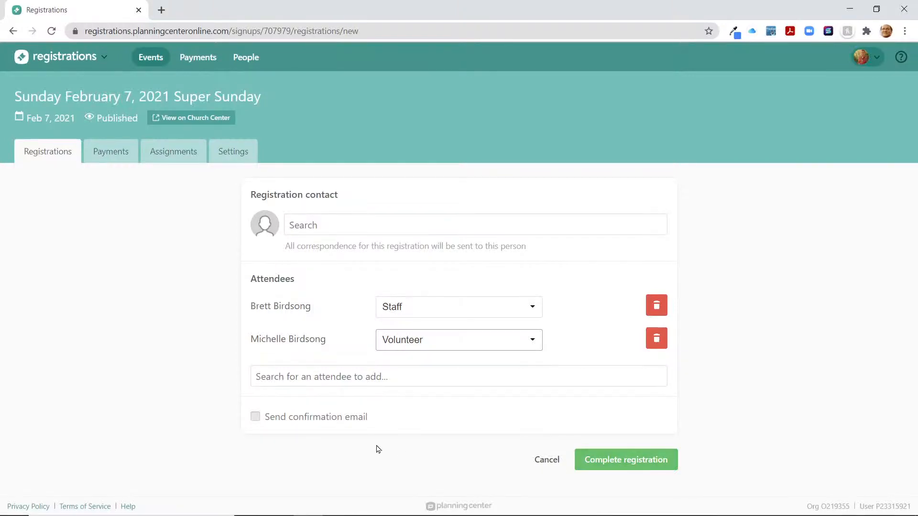
left_click(255, 418)
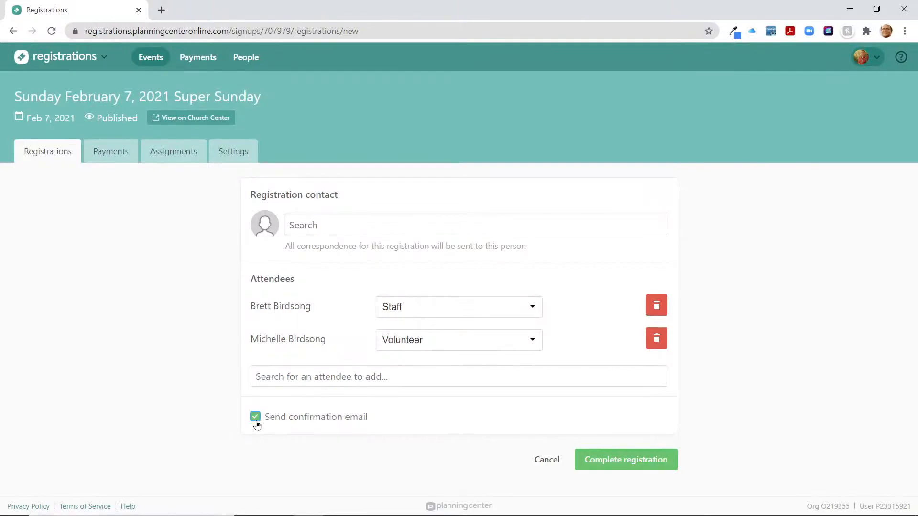
left_click(607, 461)
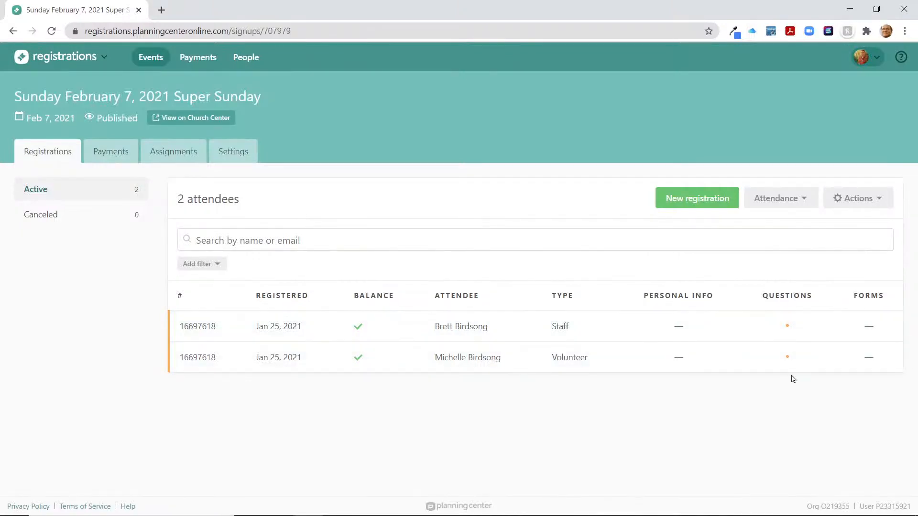
Open the two-attendee registration and scroll to the attendees' unanswered questions
left_click(785, 332)
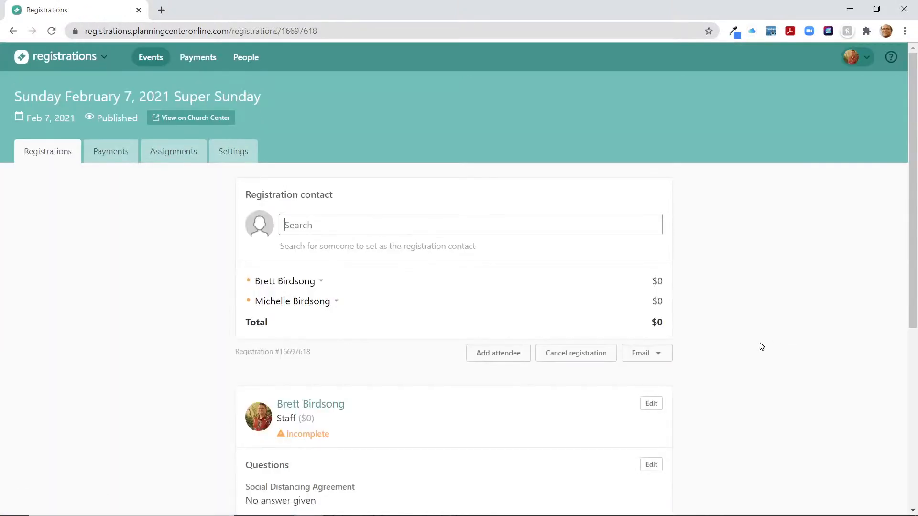
scroll(744, 359, "down", 6)
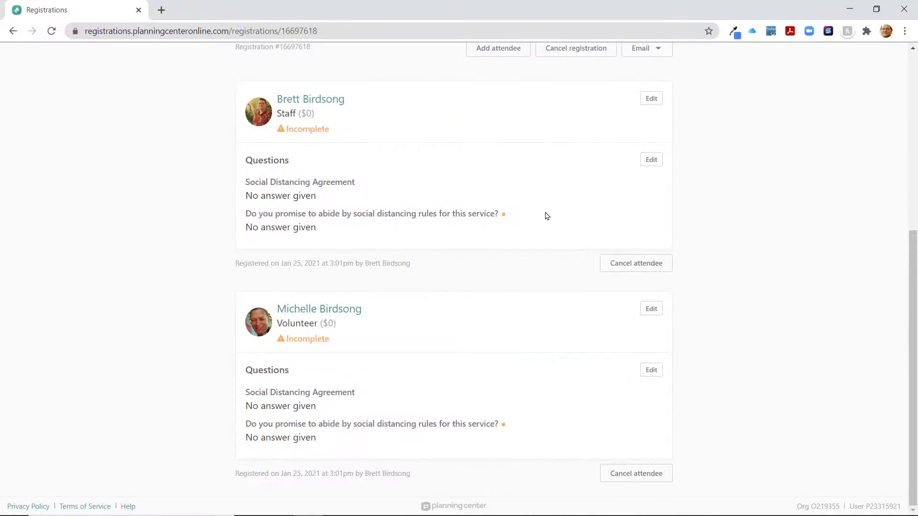
Answer Yes to the first attendee's social distancing question and save
left_click(654, 162)
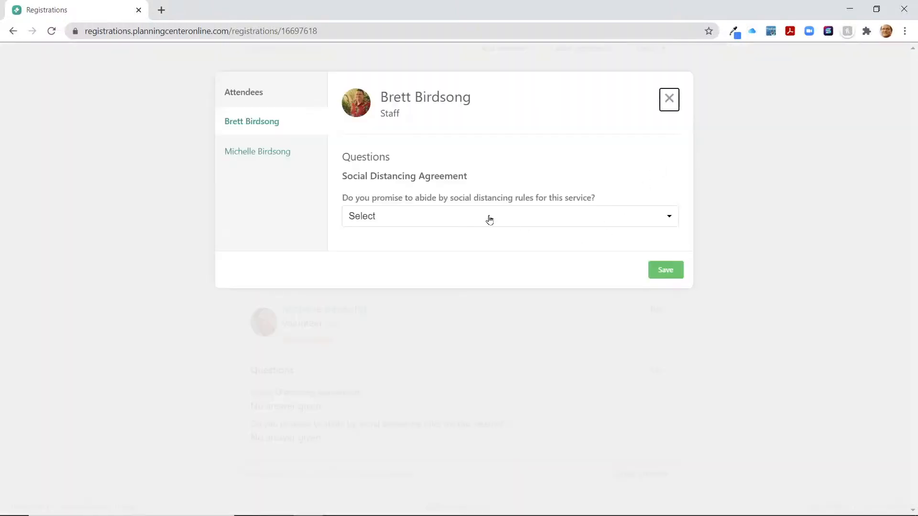
left_click(490, 221)
left_click(488, 244)
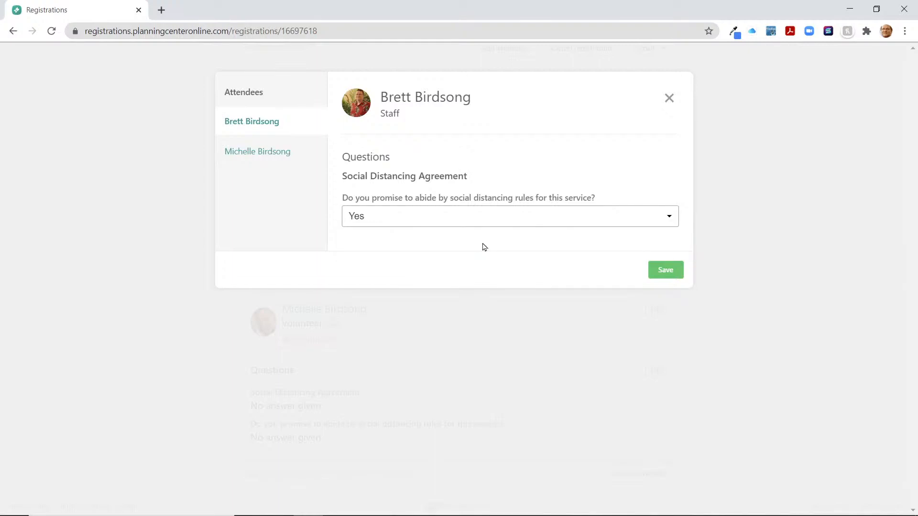
left_click(665, 270)
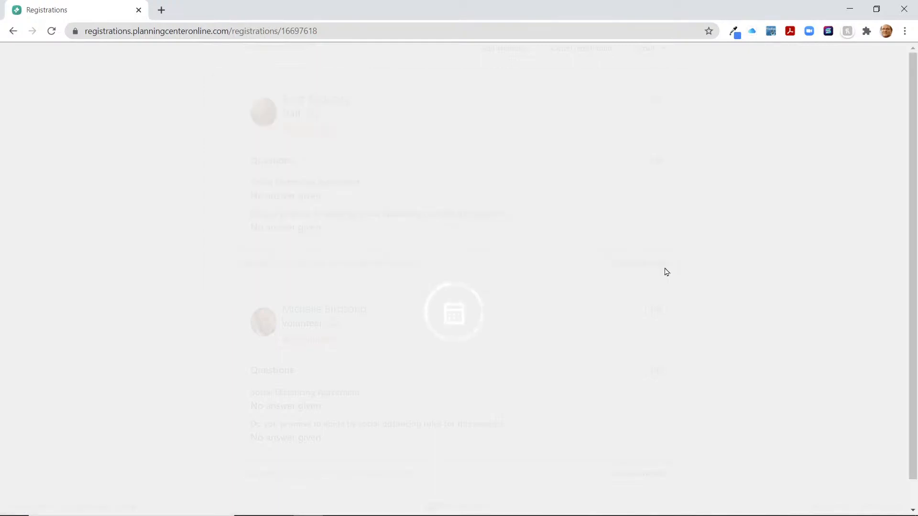
Answer Yes to the second attendee's social distancing question and save
scroll(367, 343, "down", 5)
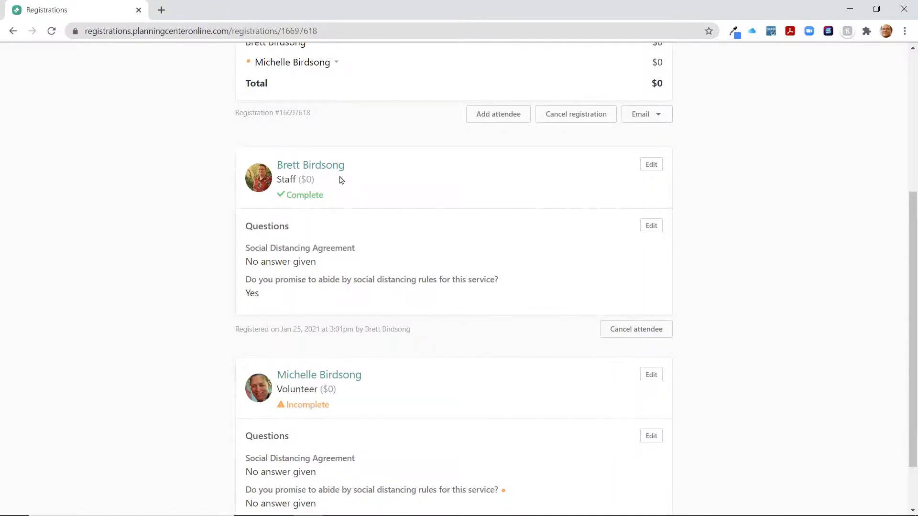
scroll(404, 268, "down", 2)
left_click(650, 369)
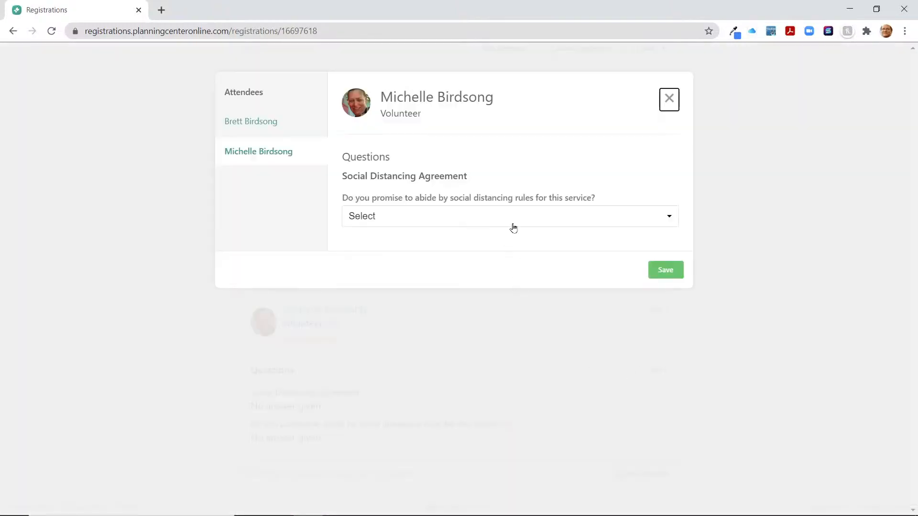
left_click(511, 223)
left_click(508, 244)
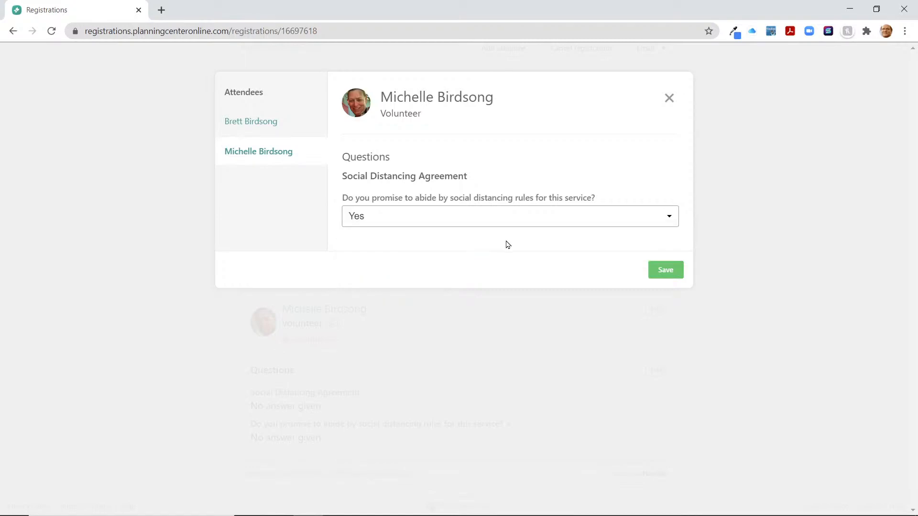
left_click(670, 276)
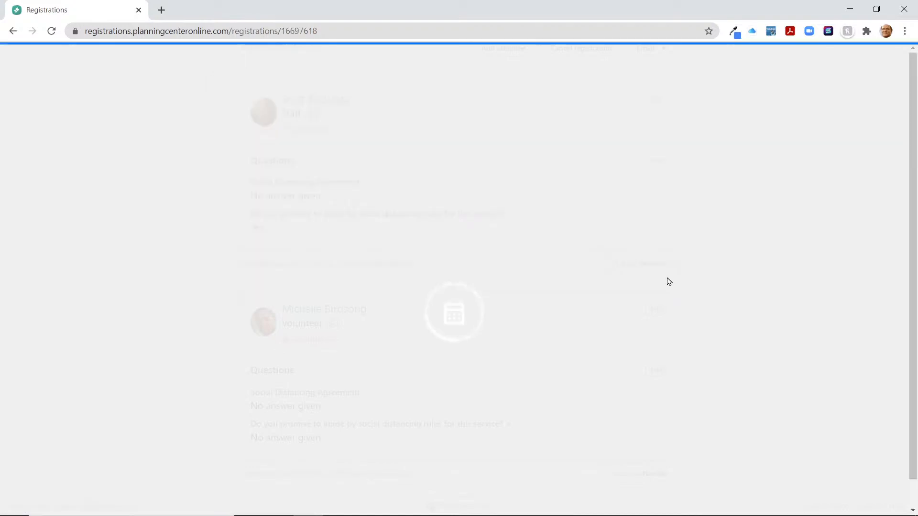
scroll(669, 281, "down", 5)
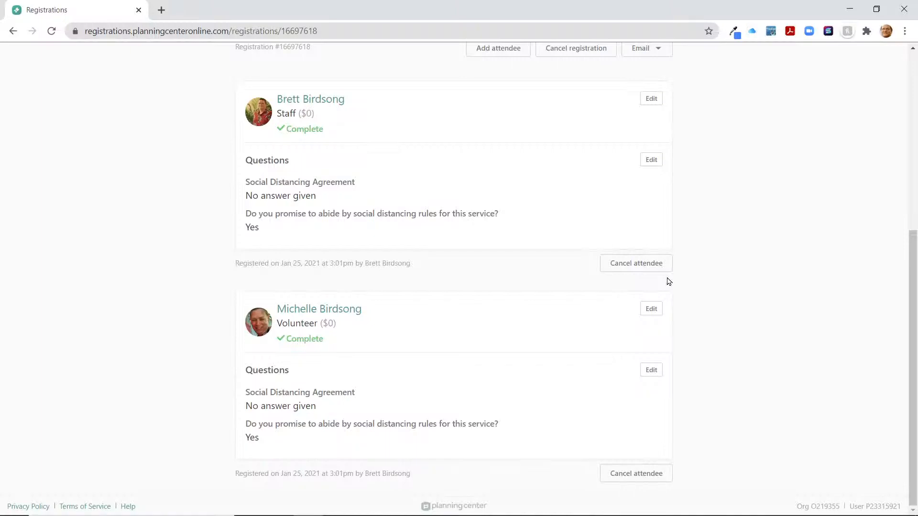
scroll(694, 312, "up", 5)
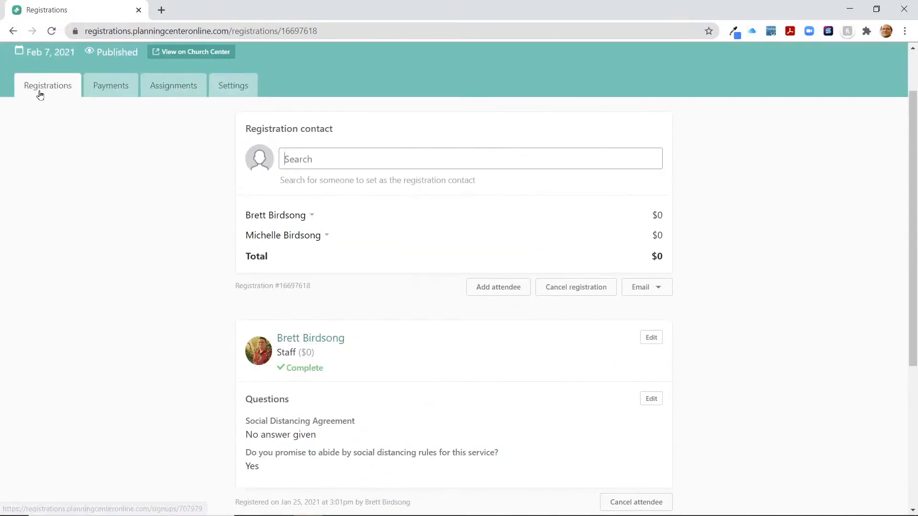
Return to Super Sunday's registrations list and open its public Church Center page
left_click(41, 90)
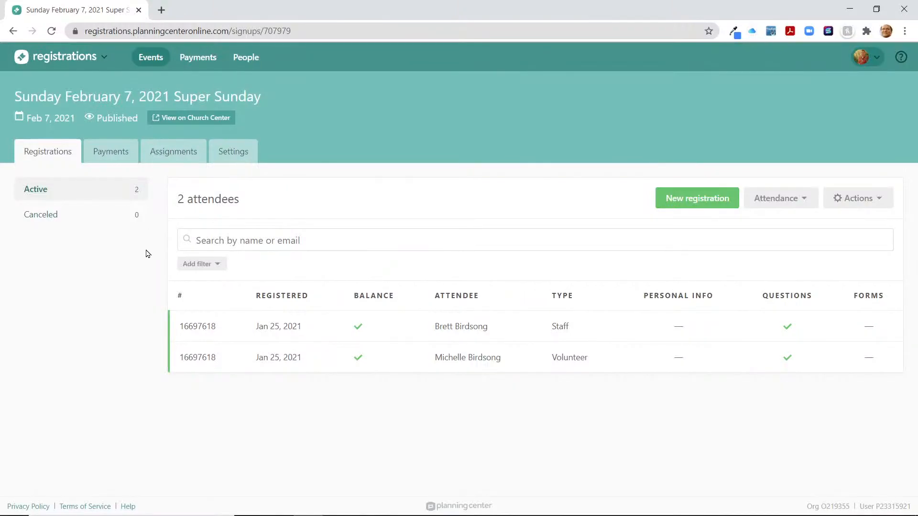
left_click(216, 118)
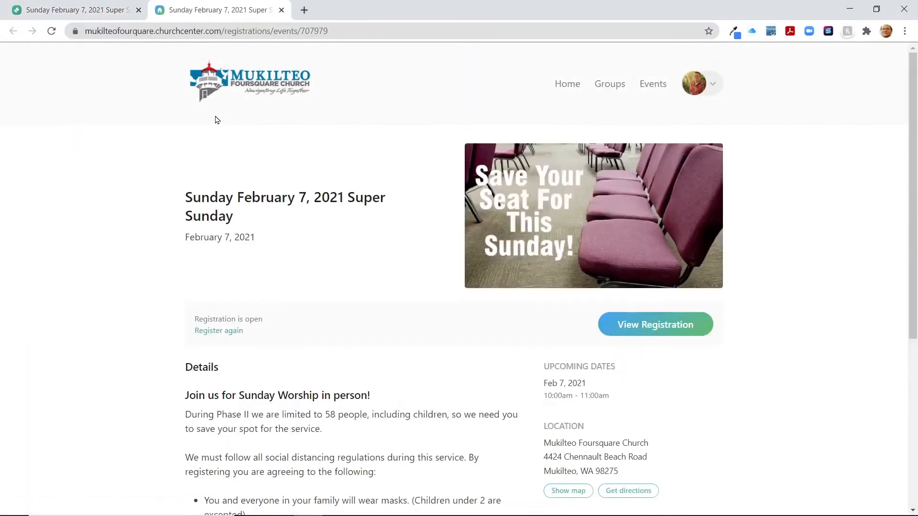
Look over the public Super Sunday page, select its web address, then close the tab
scroll(170, 258, "down", 4)
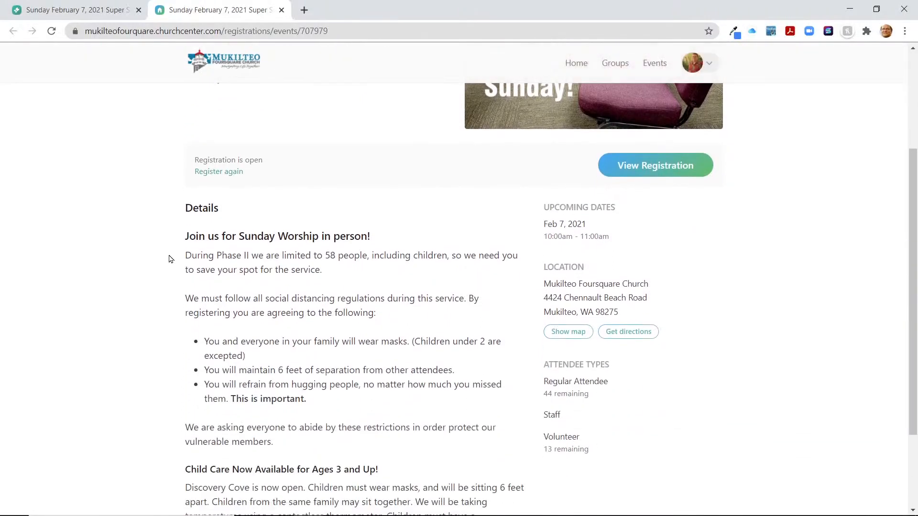
scroll(170, 259, "down", 3)
scroll(170, 258, "up", 4)
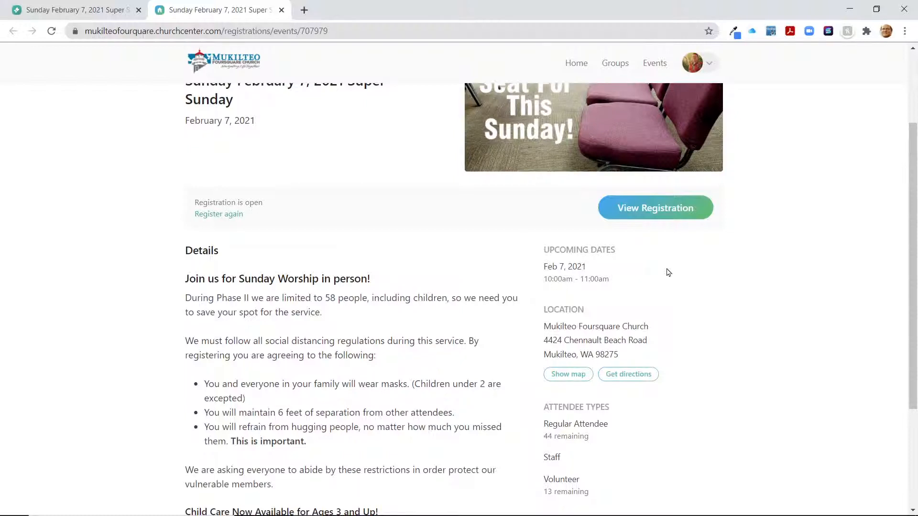
scroll(669, 249, "up", 2)
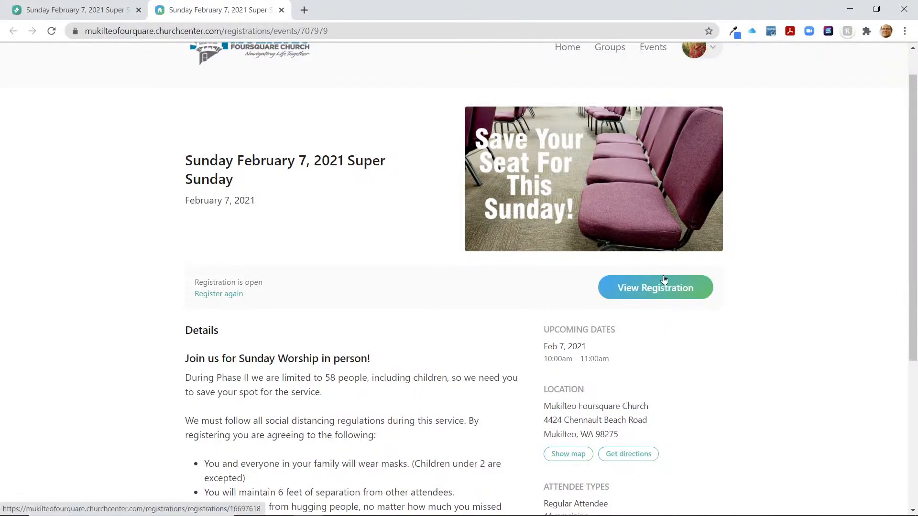
scroll(617, 285, "up", 1)
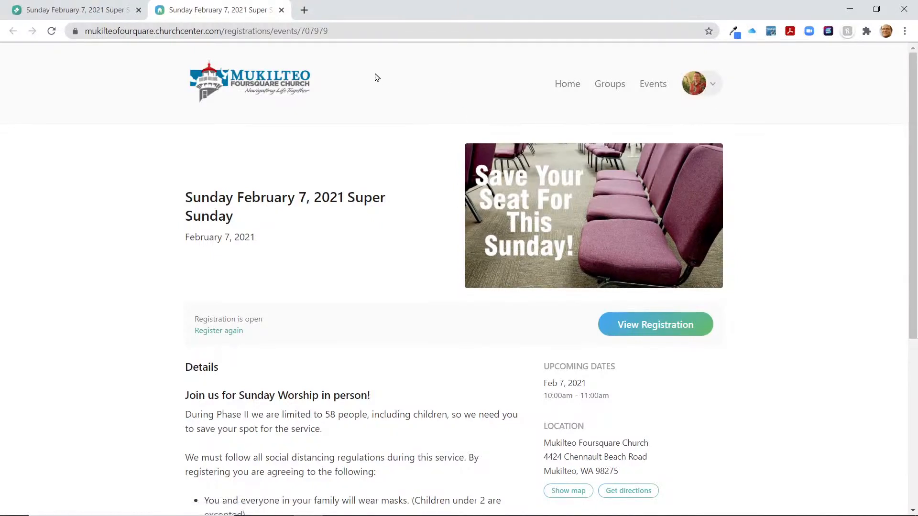
left_click_drag(342, 31, 79, 9)
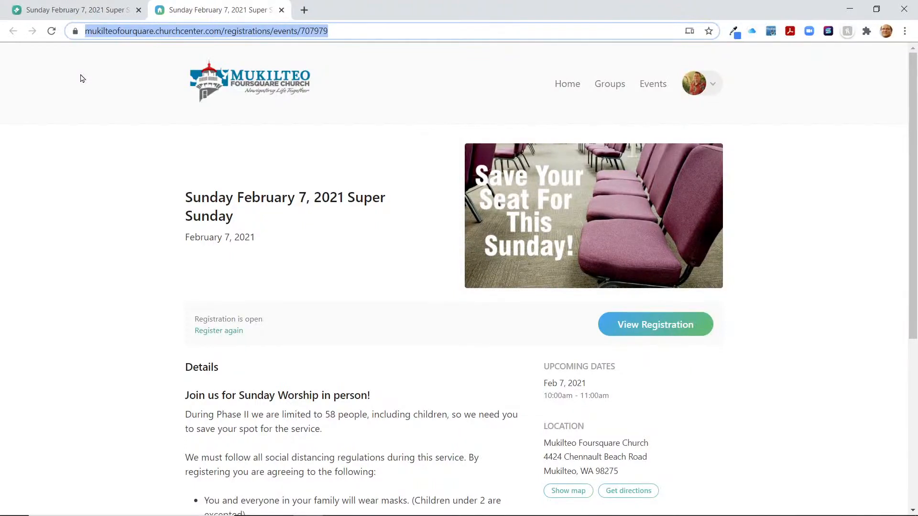
left_click(281, 10)
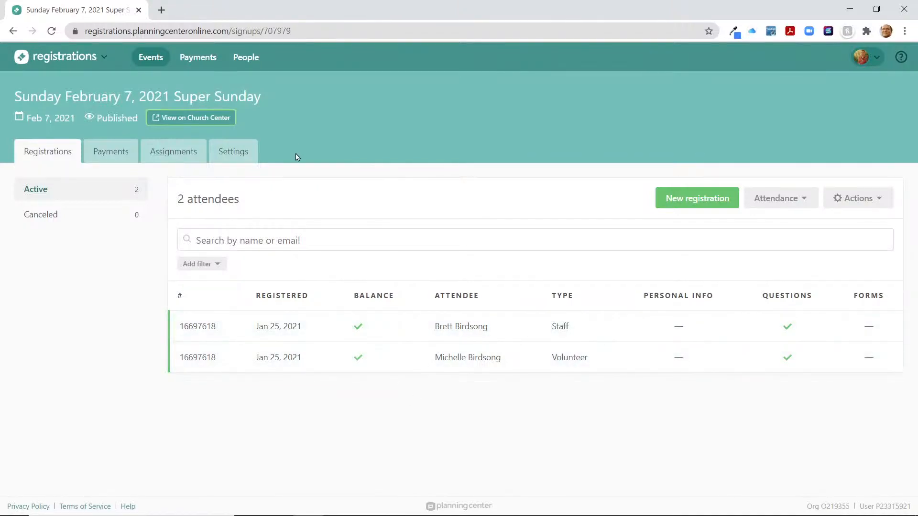
left_click(856, 199)
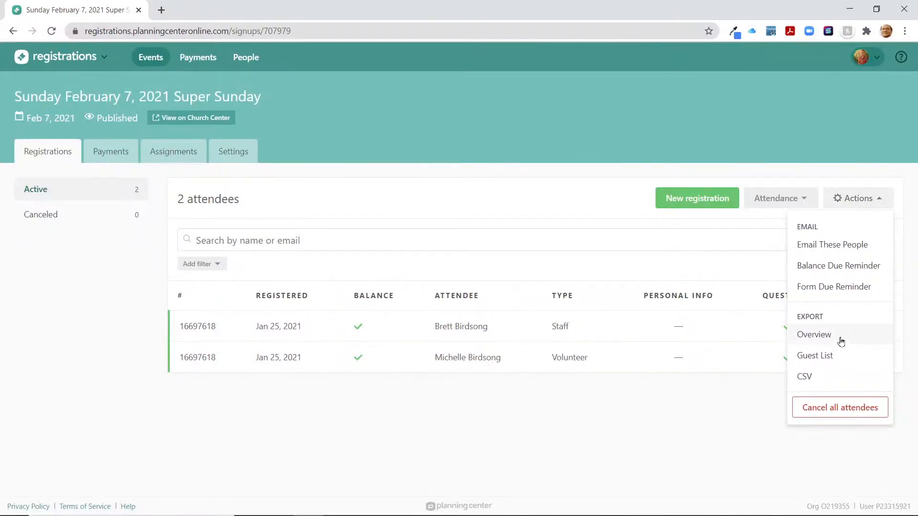
left_click(812, 356)
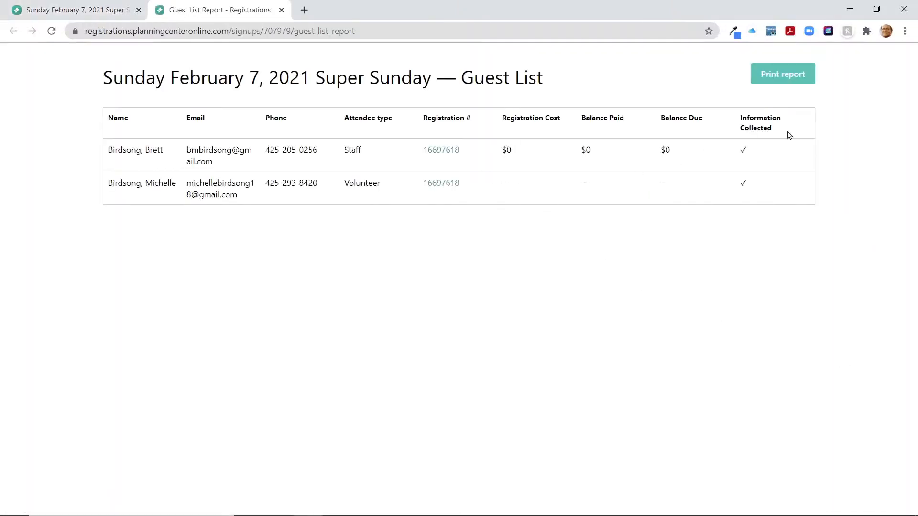
left_click(791, 78)
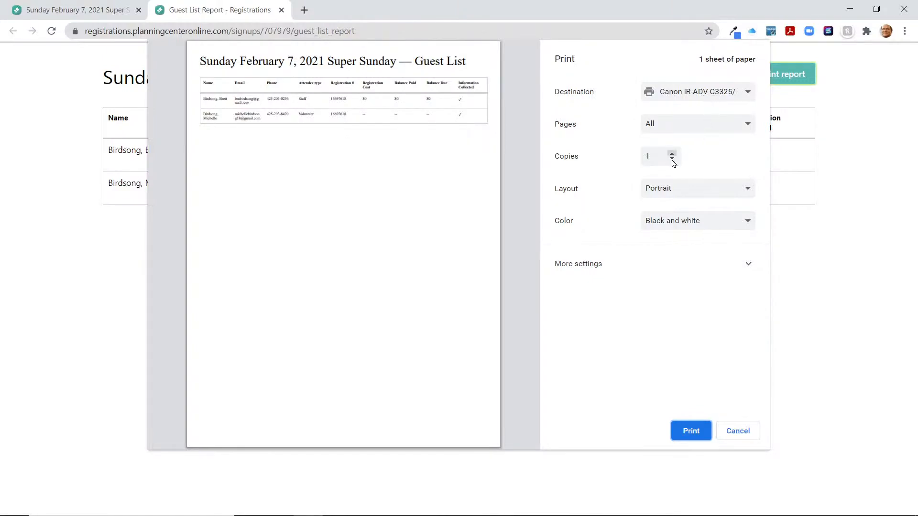
left_click(694, 190)
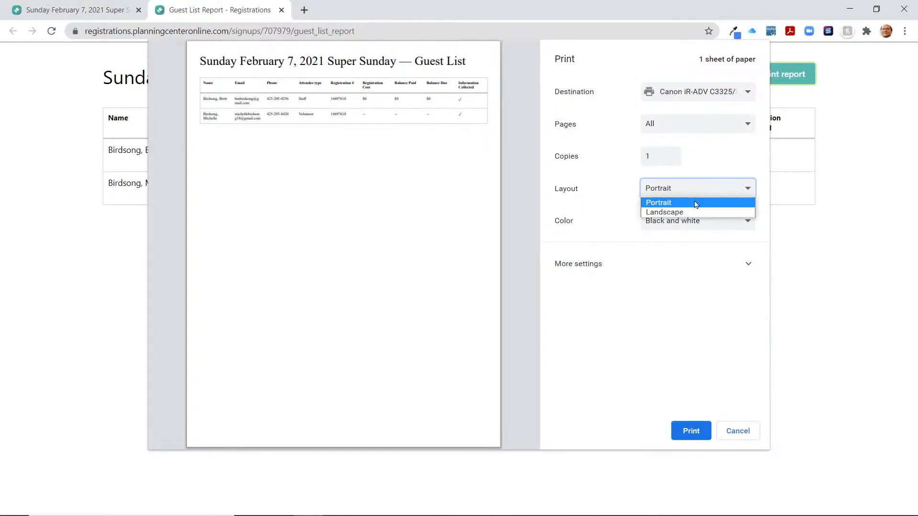
left_click(695, 212)
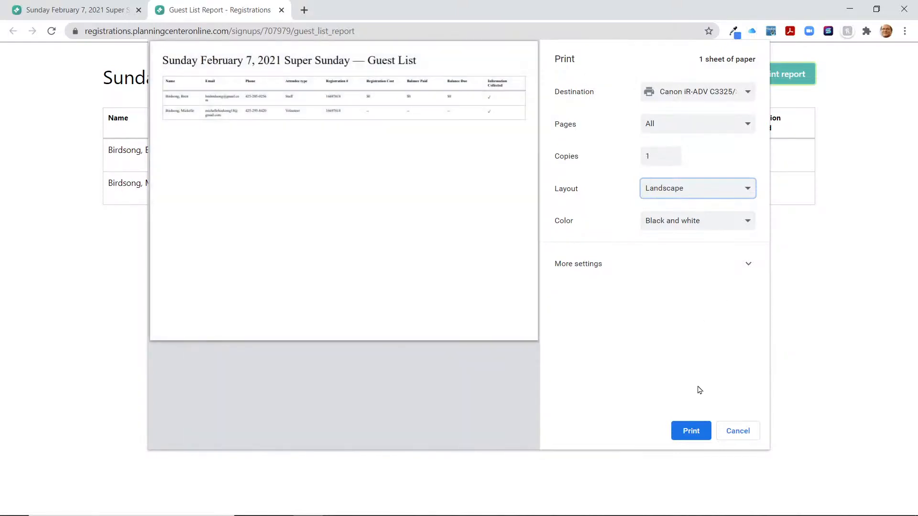
left_click(739, 432)
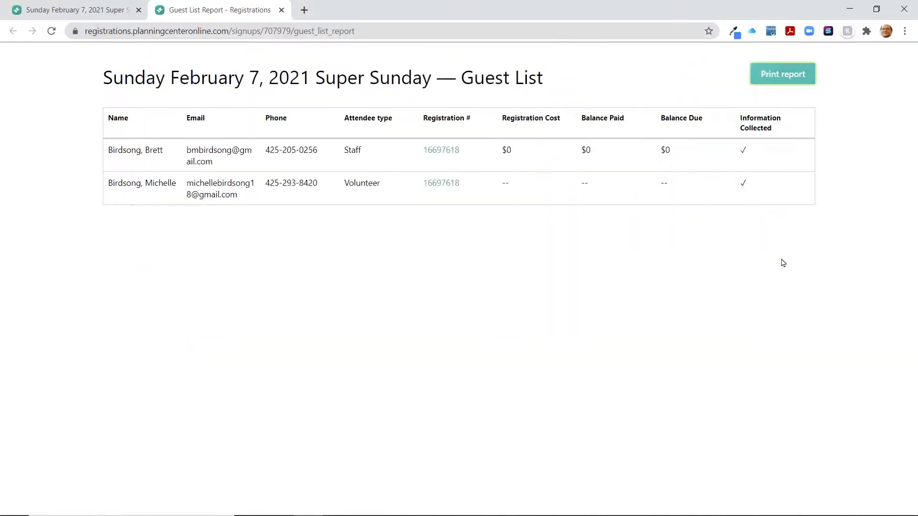
left_click(281, 10)
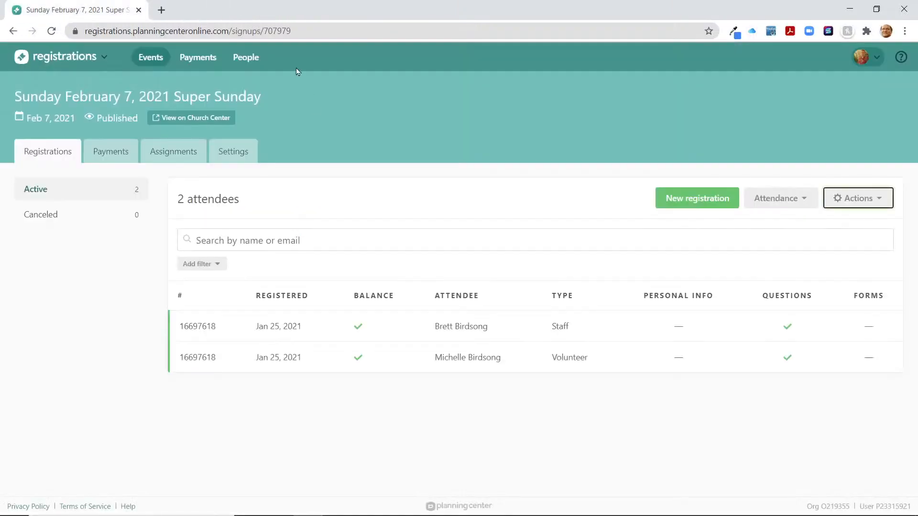